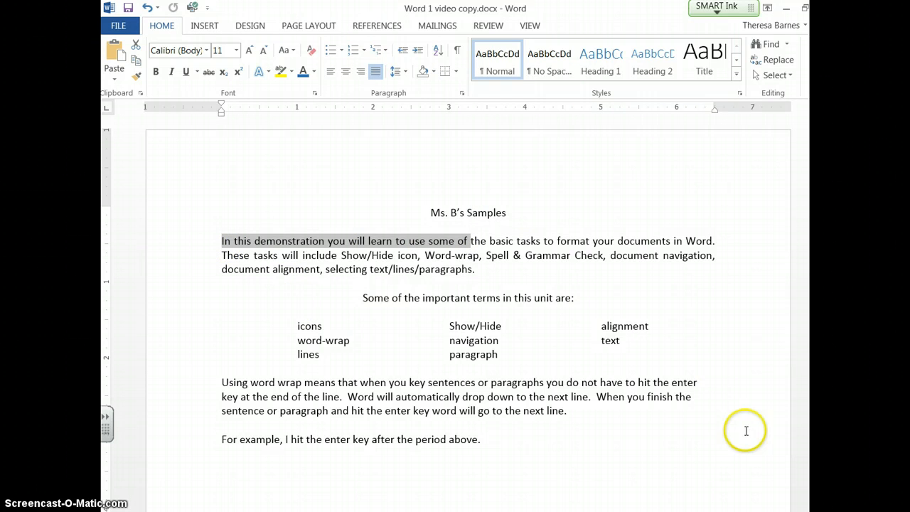
- Clear the current selection, and select the single words "demonstration" and "navigation" one after the other in the first paragraph
click(729, 346)
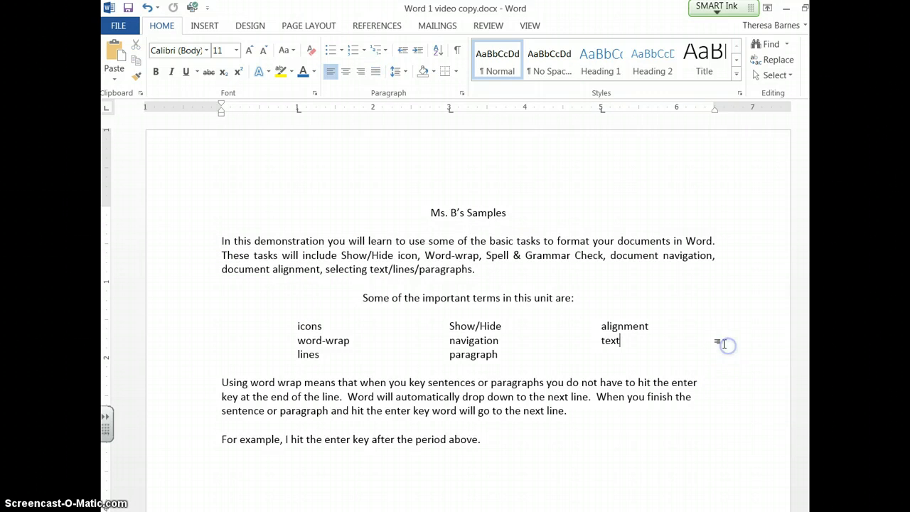
double_click(283, 242)
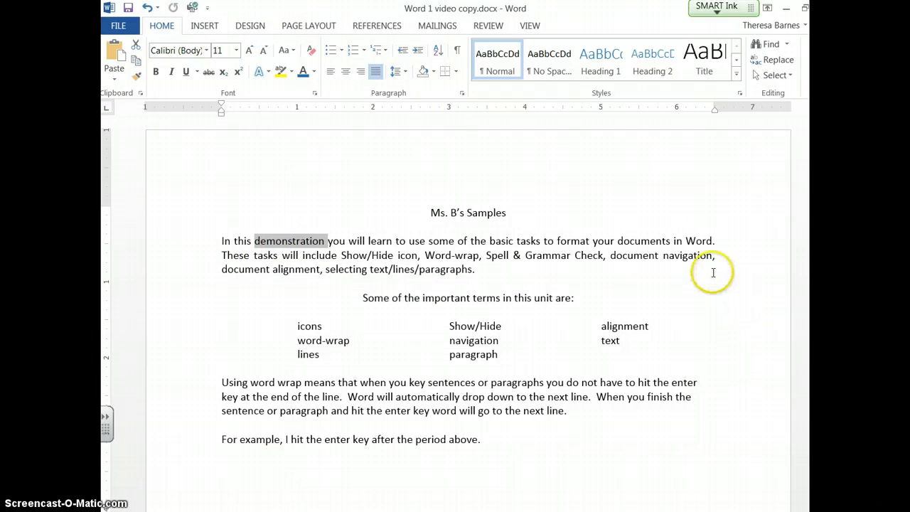
double_click(696, 258)
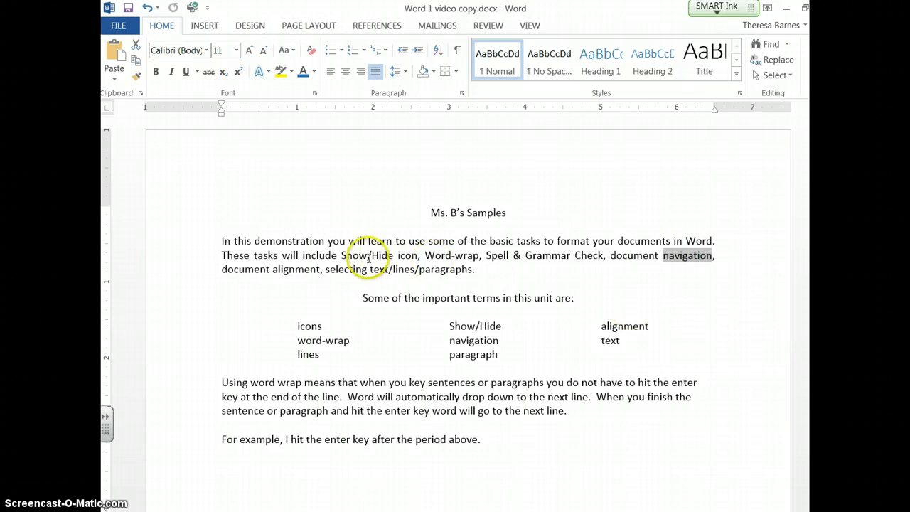
- Select the whole introductory paragraph, the whole "Using word wrap" paragraph and the introductory one again, and clear the selection
triple_click(298, 257)
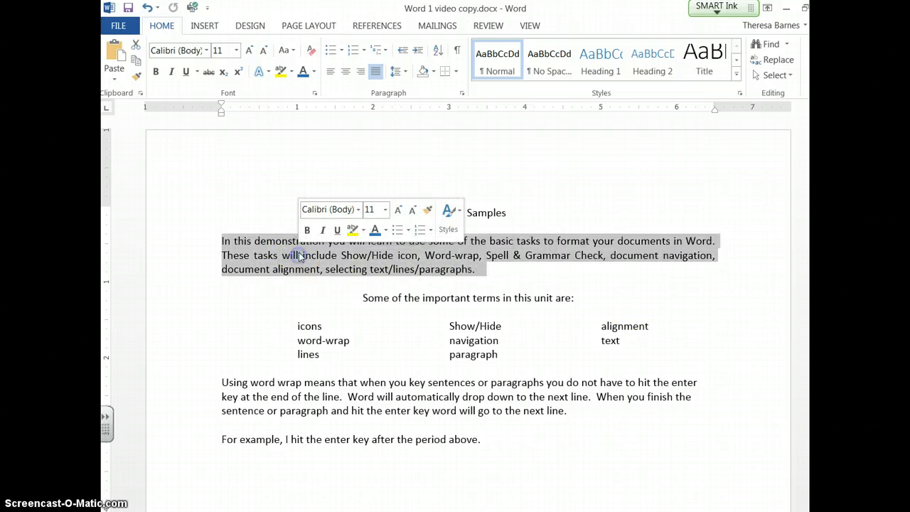
double_click(419, 410)
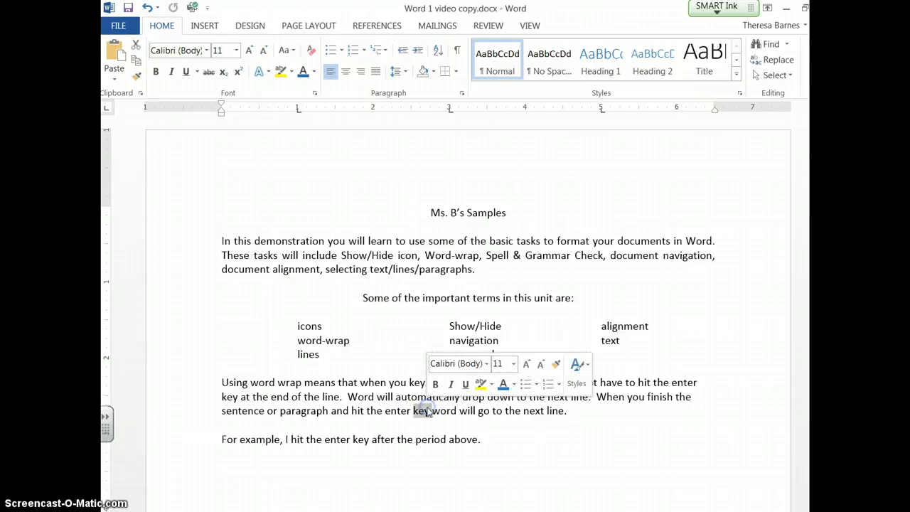
drag(412, 391, 400, 402)
triple_click(401, 403)
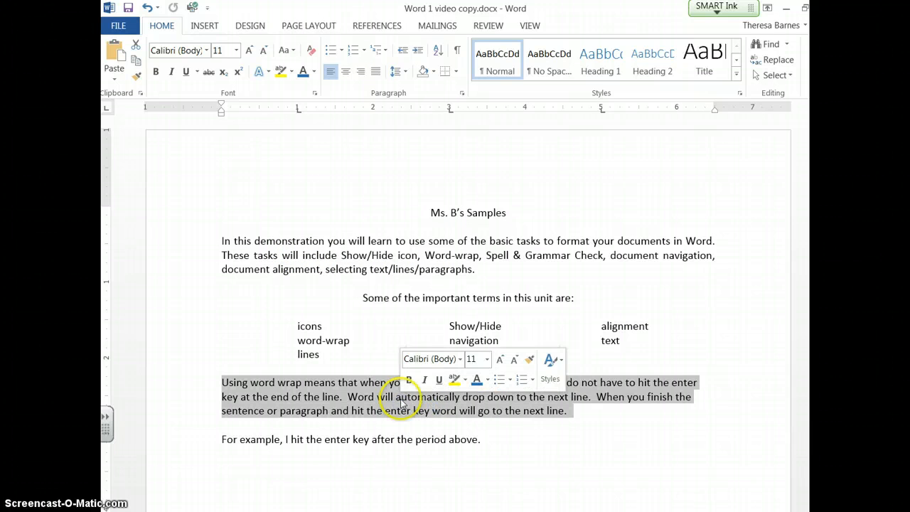
triple_click(361, 272)
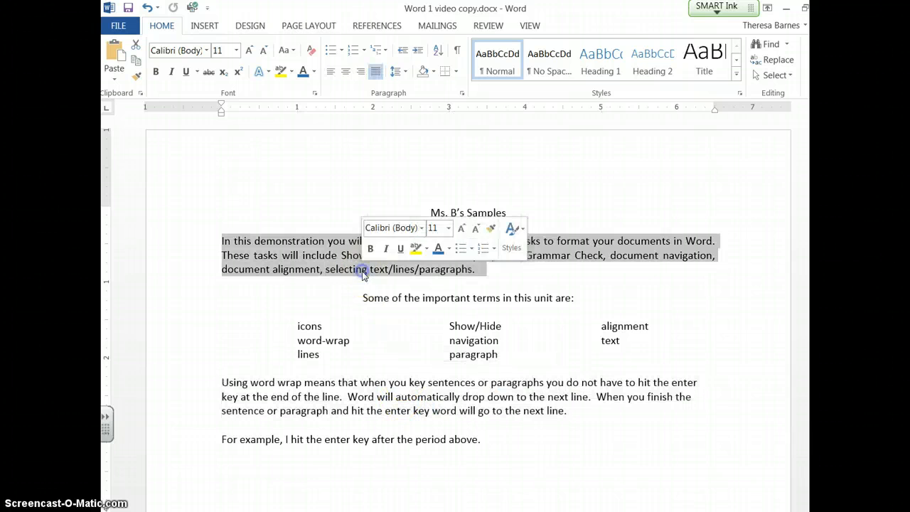
click(745, 309)
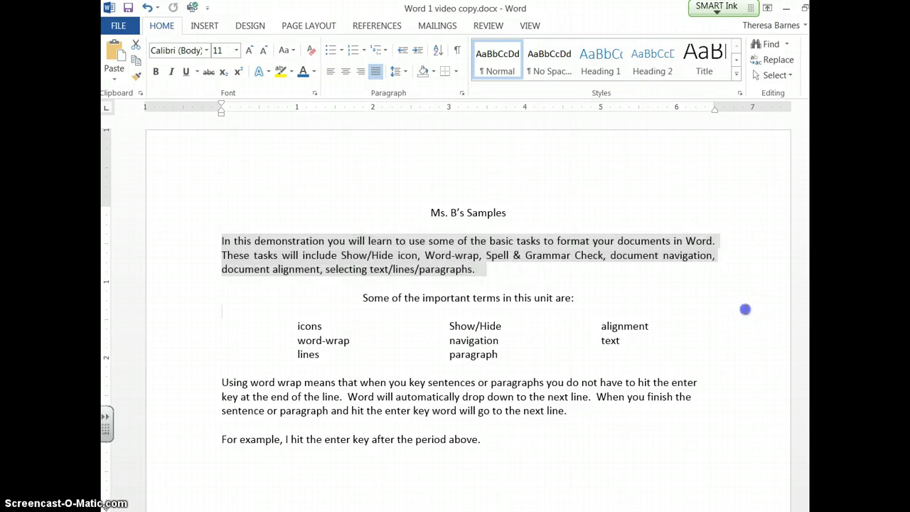
click(758, 320)
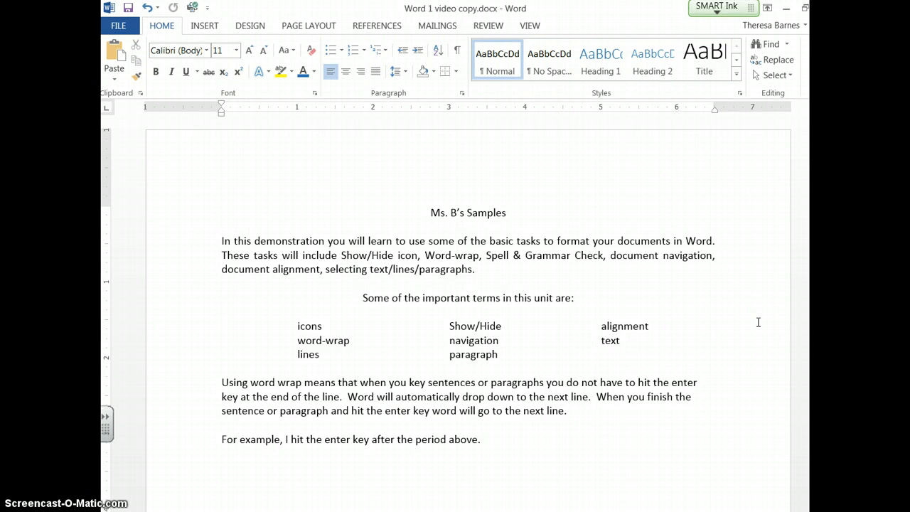
- Select the first line of the "Using word wrap" paragraph and the second line of the introductory paragraph, and clear the selection
click(206, 389)
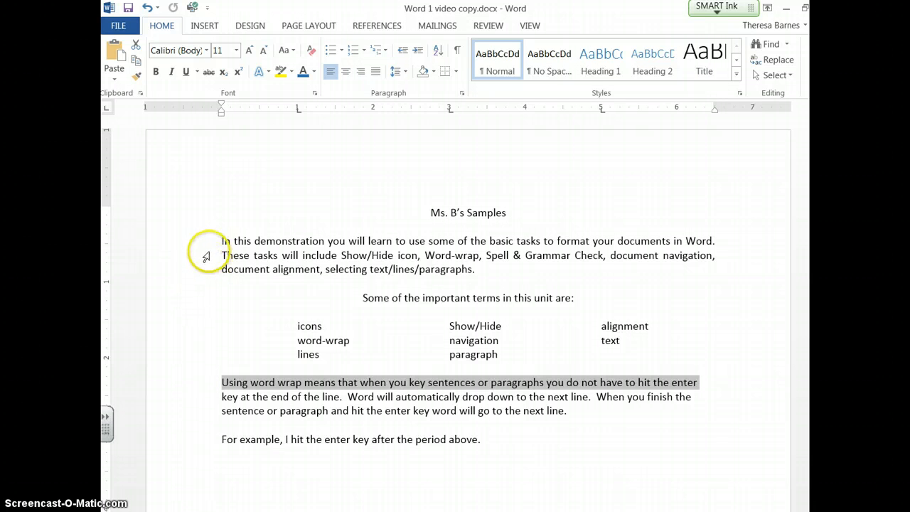
click(208, 257)
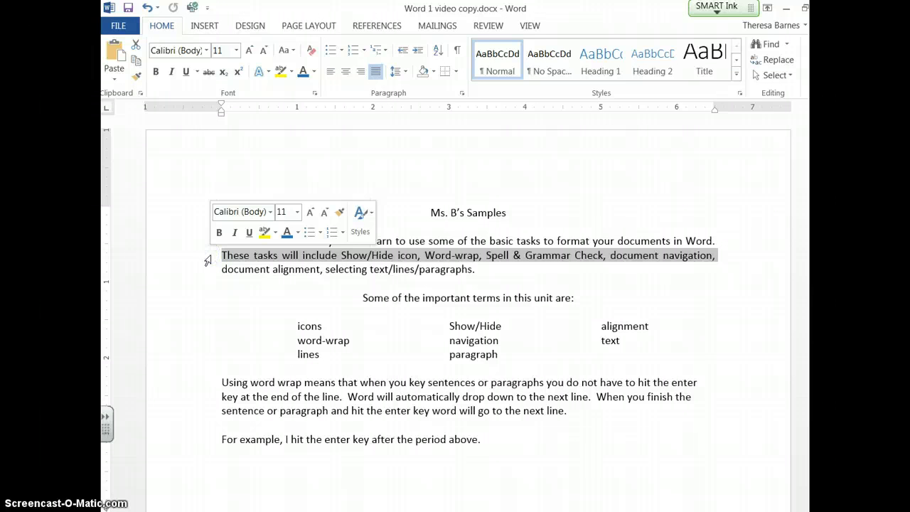
click(612, 459)
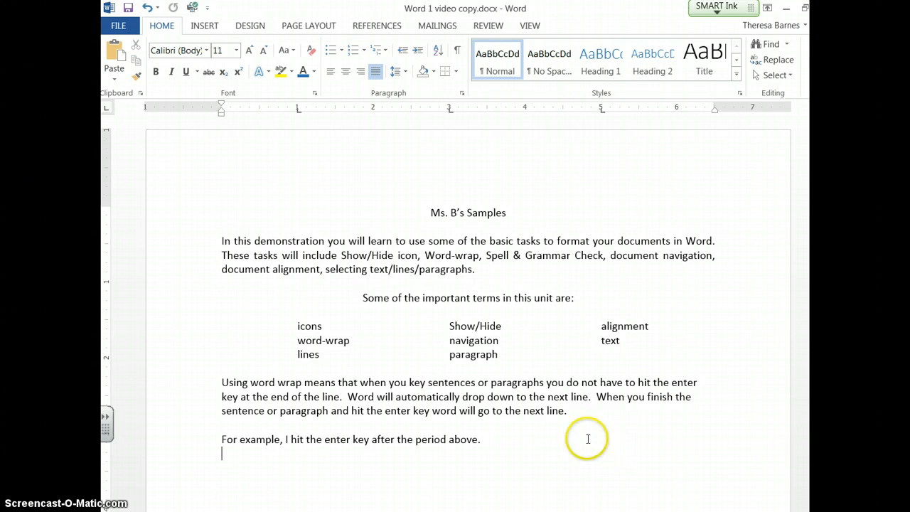
- Make the word "demonstration" in the introductory paragraph bold, italic and underlined
double_click(278, 240)
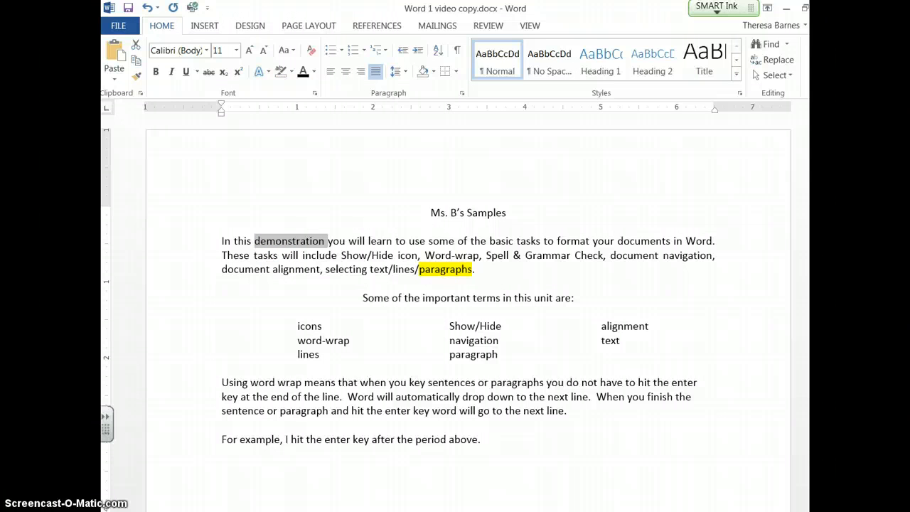
click(157, 72)
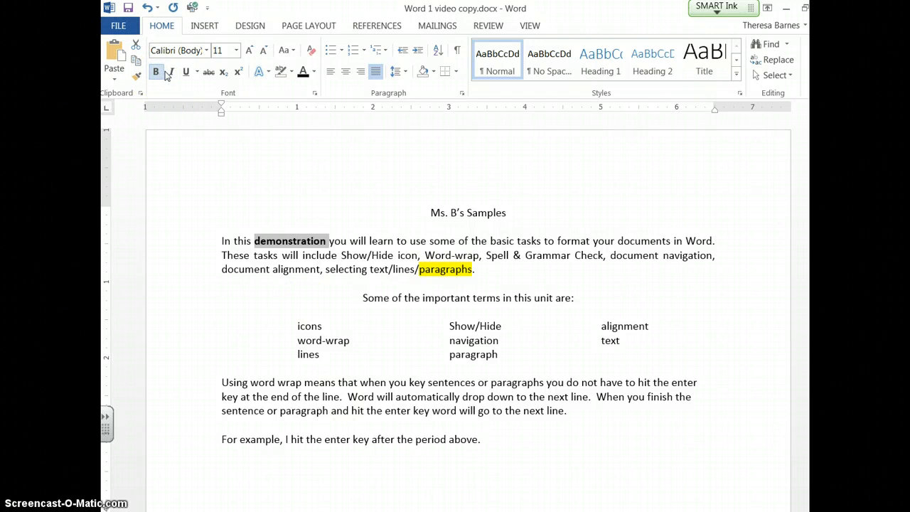
click(170, 72)
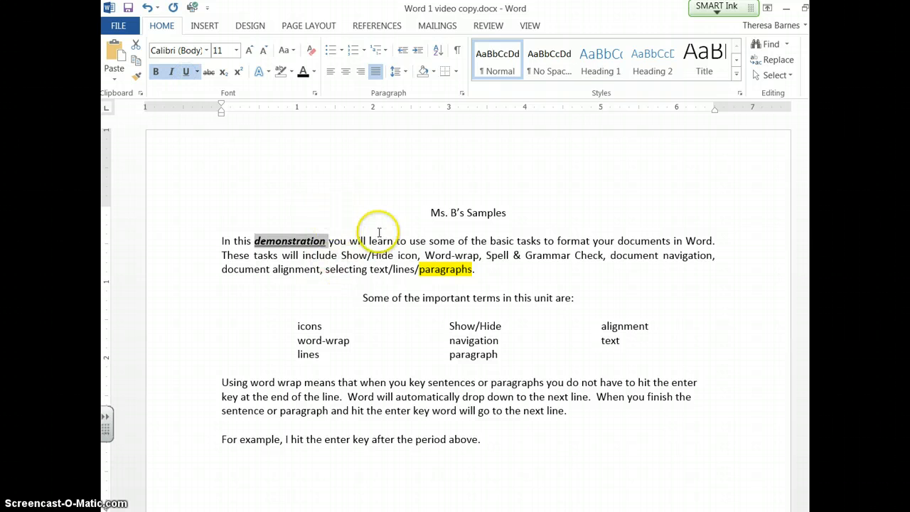
click(516, 279)
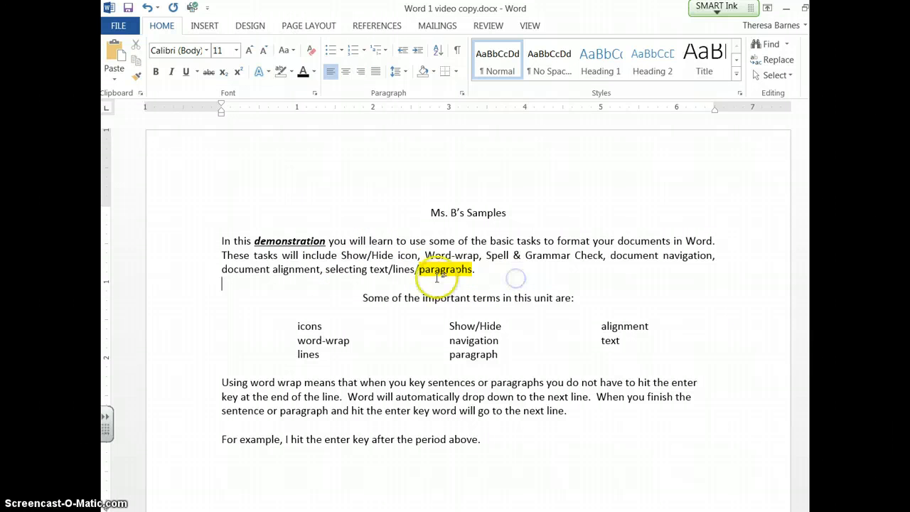
- Reapply yellow text highlighting to the word "paragraphs" at the end of the introductory paragraph
drag(420, 270, 471, 270)
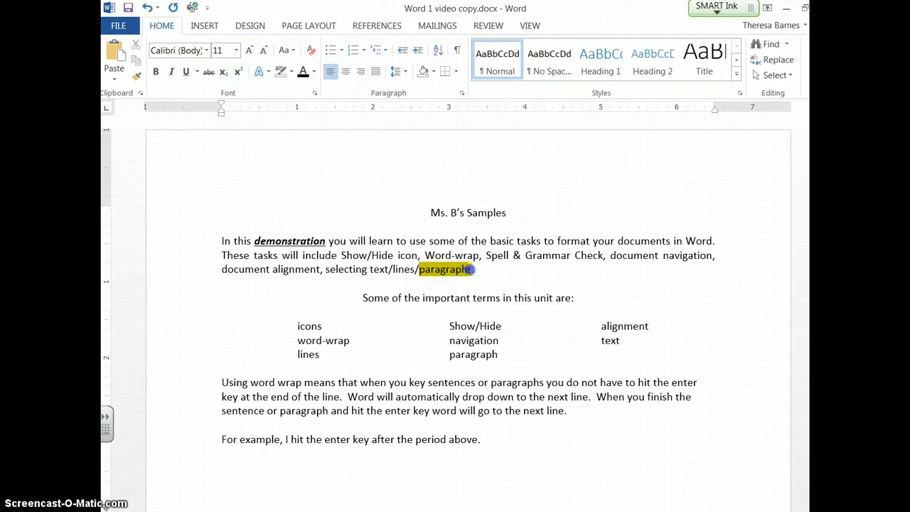
click(292, 71)
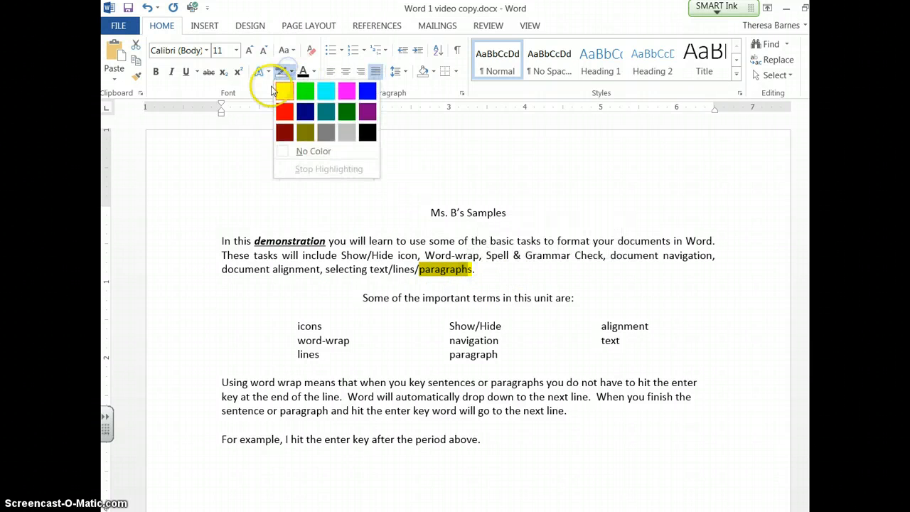
click(278, 91)
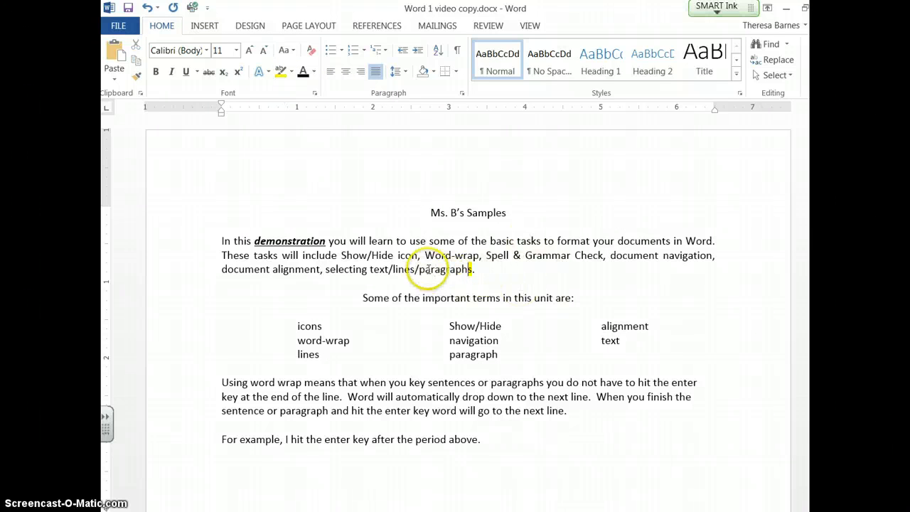
drag(420, 270, 470, 270)
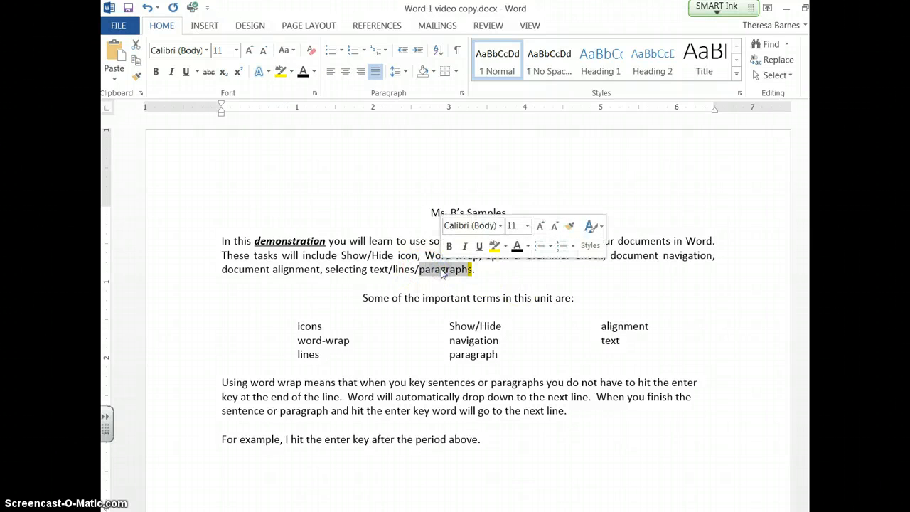
click(281, 72)
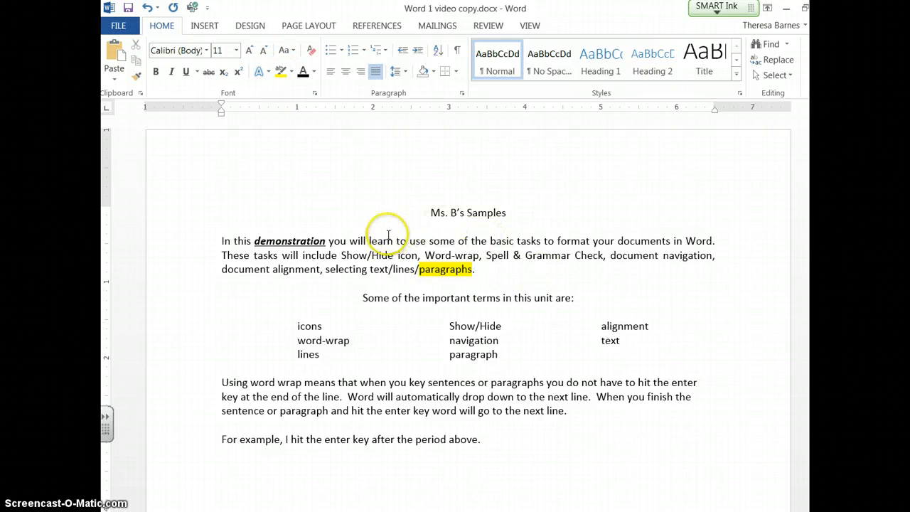
- Change the font color of the word "learn" in the introductory paragraph to blue
drag(368, 241, 400, 240)
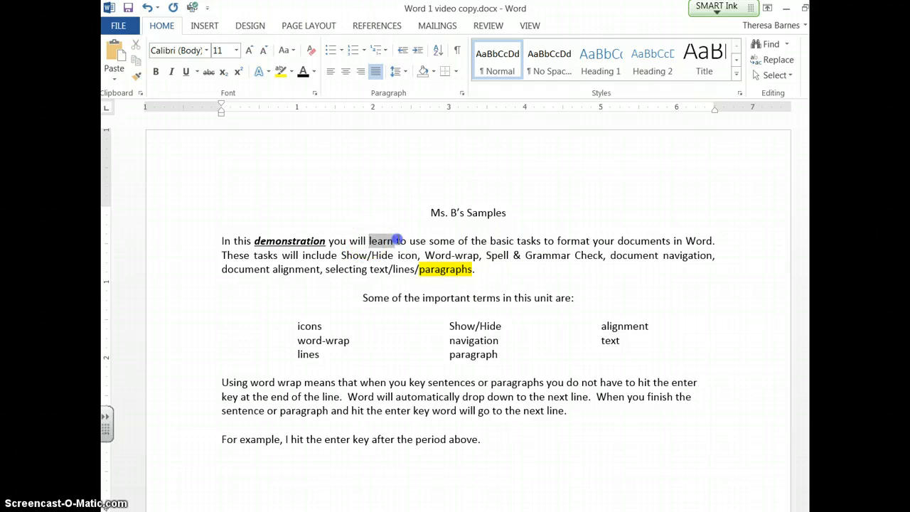
click(313, 74)
click(351, 160)
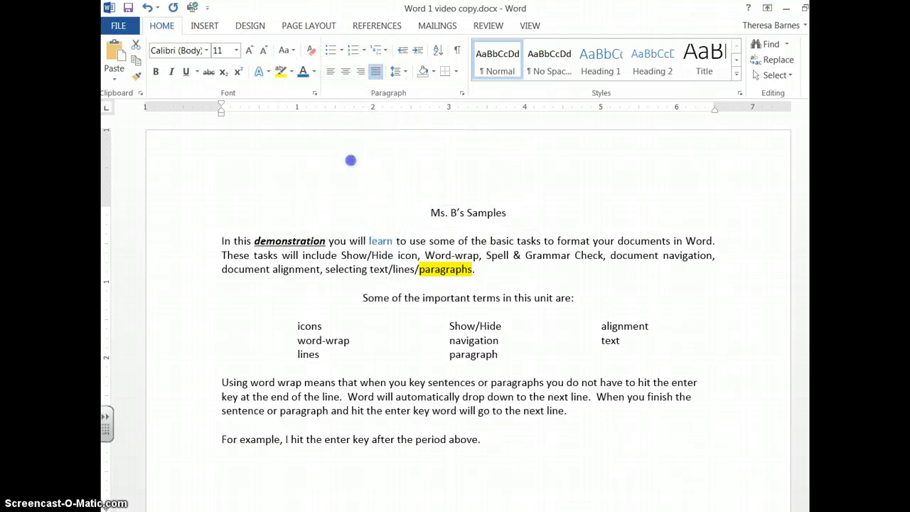
click(462, 184)
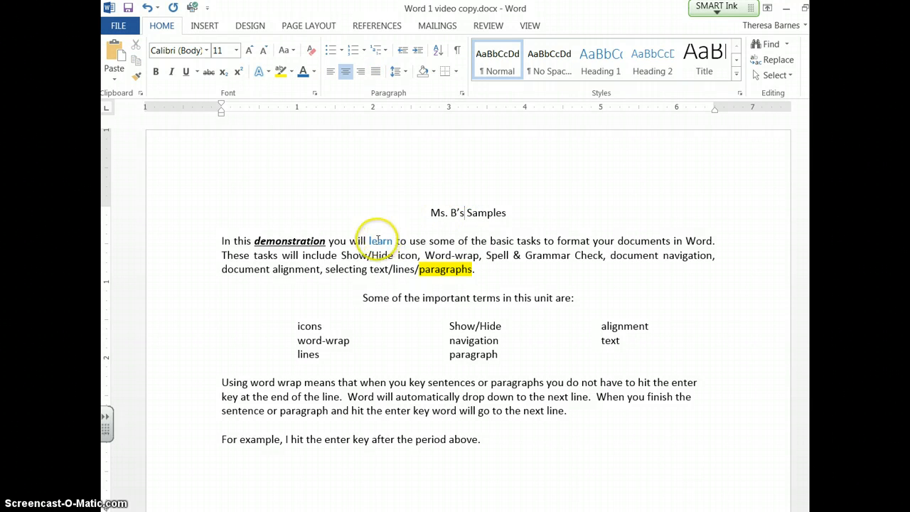
- Shade the entire "Using word wrap" paragraph with a medium green theme color
double_click(238, 382)
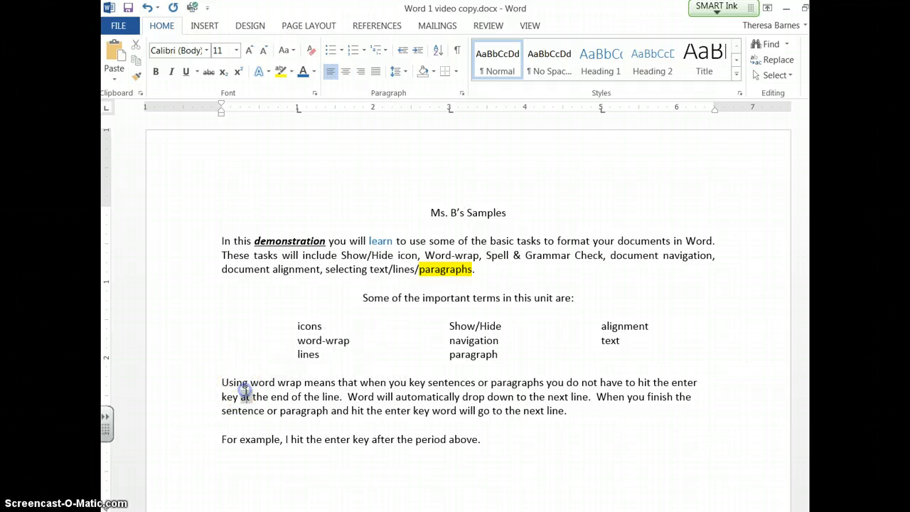
triple_click(238, 392)
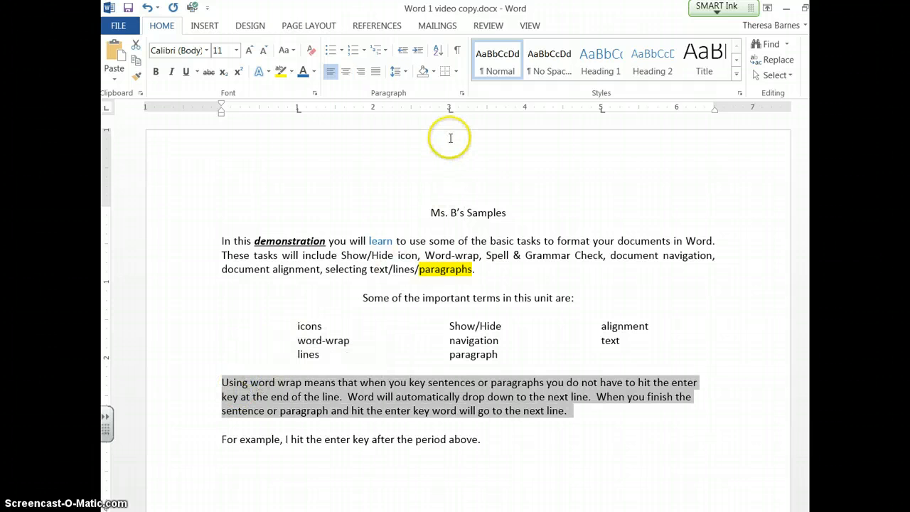
click(432, 73)
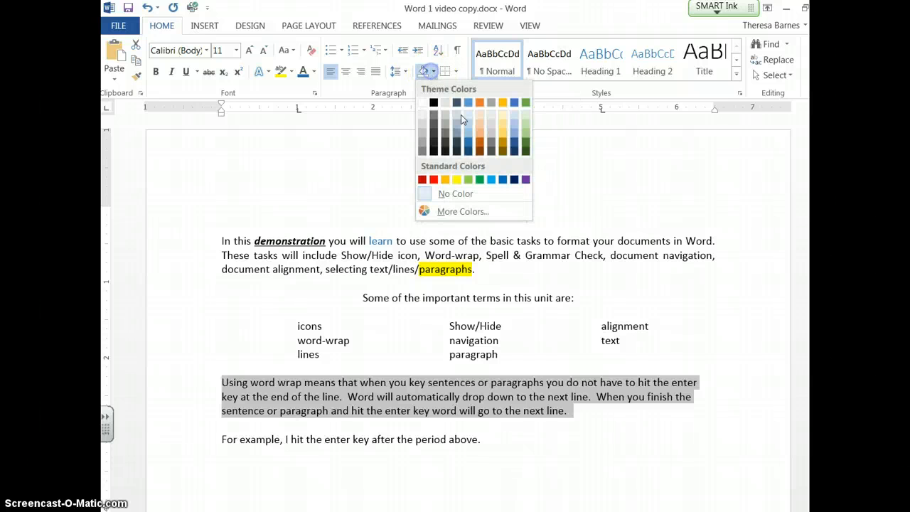
click(524, 134)
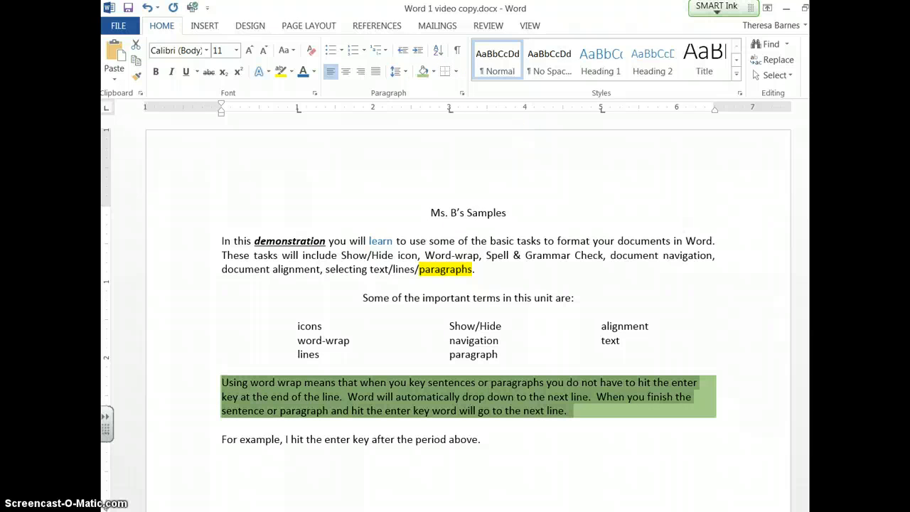
click(747, 413)
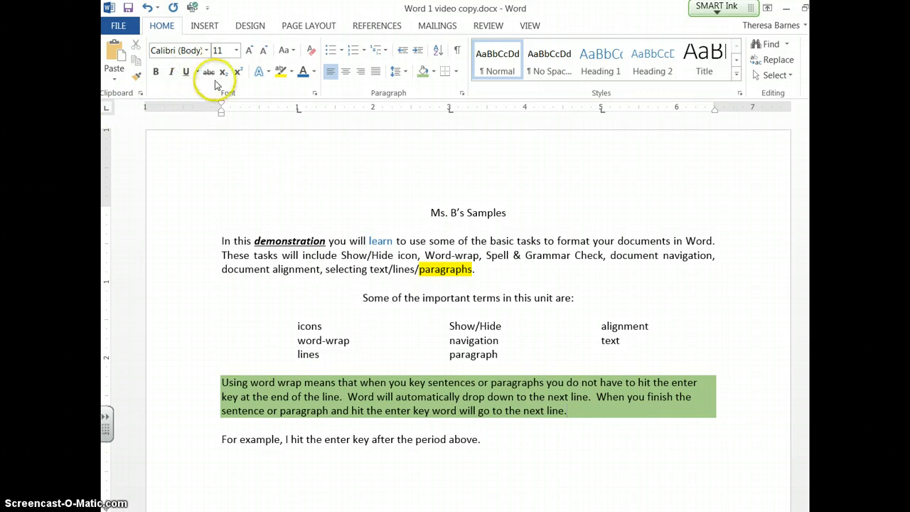
- Apply the All caps font effect to the word "alignment" in the list of important terms
click(314, 95)
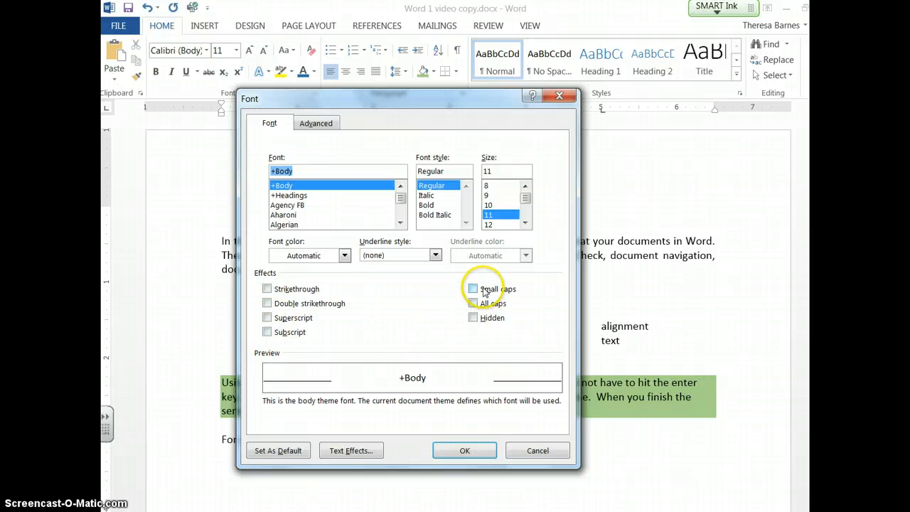
click(463, 453)
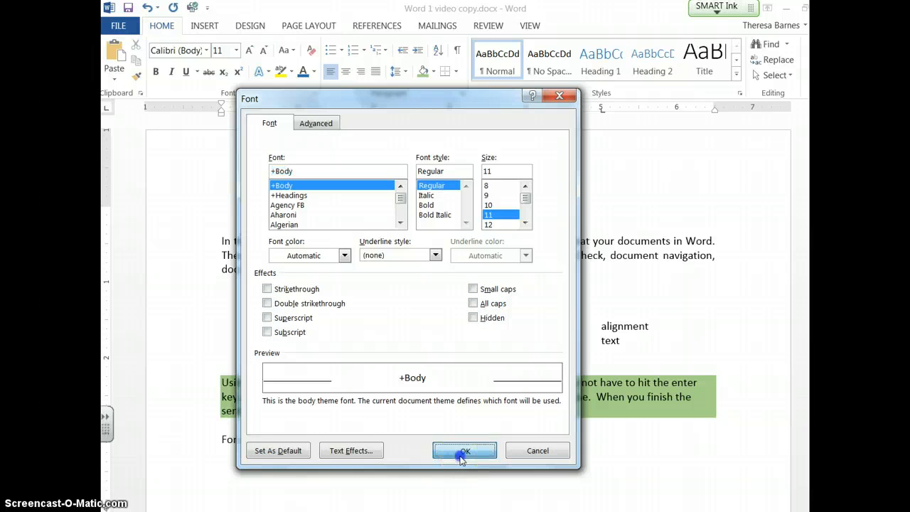
drag(601, 325, 633, 324)
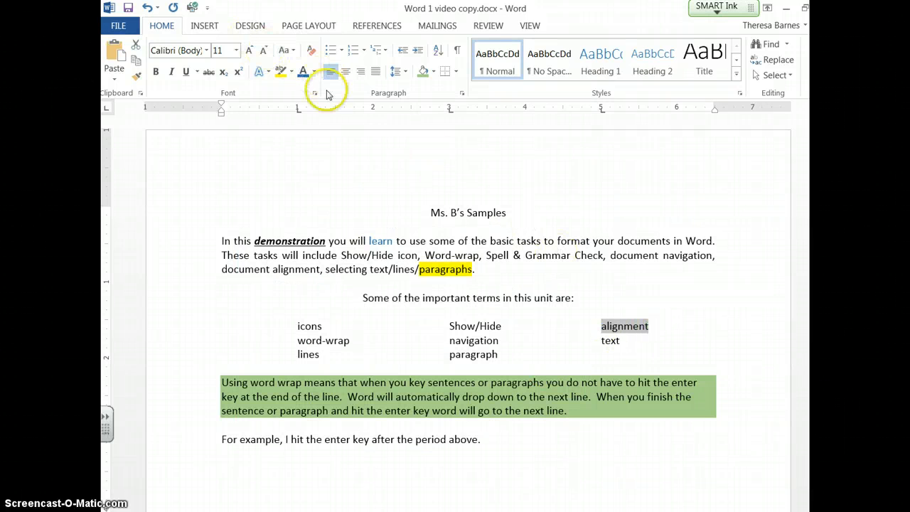
click(315, 93)
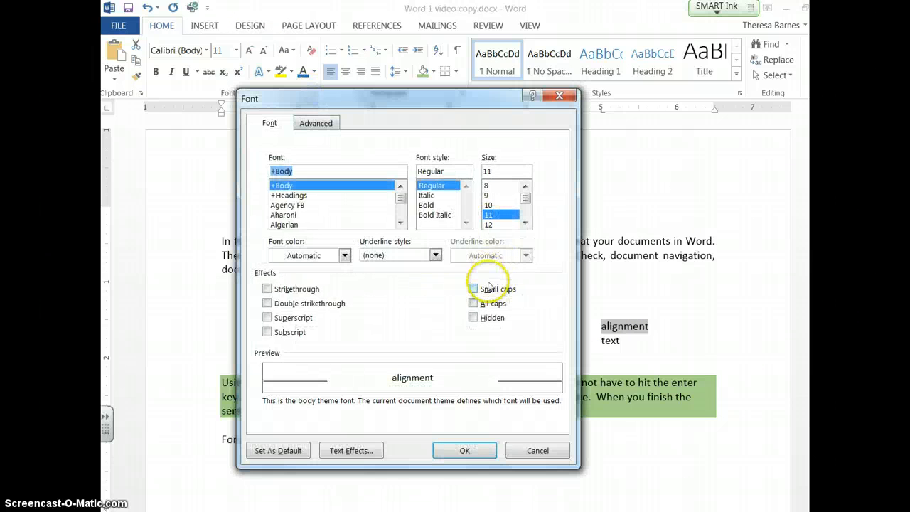
click(474, 303)
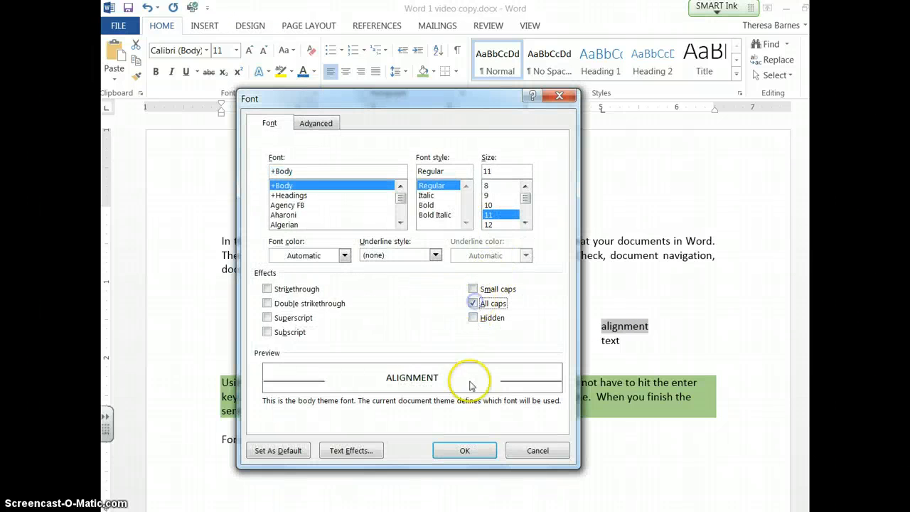
click(468, 452)
click(775, 307)
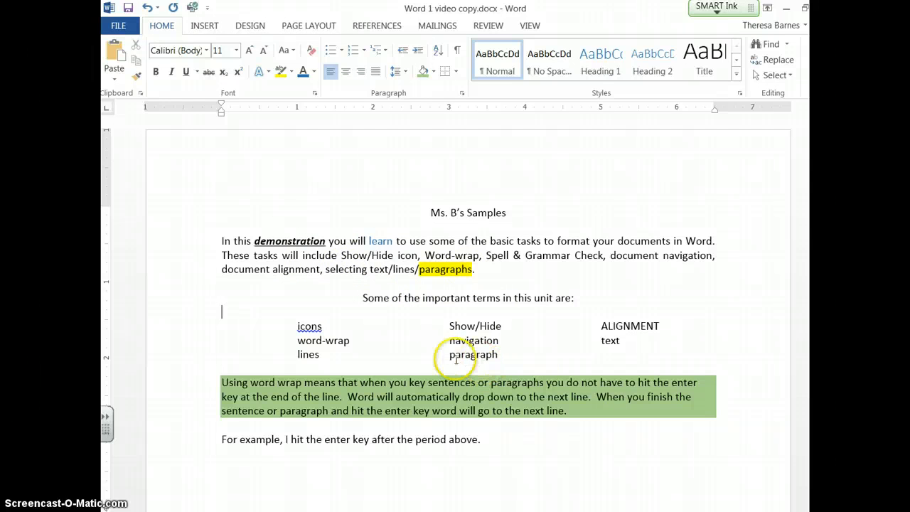
- Set the font size of the whole document title line to 18
click(516, 216)
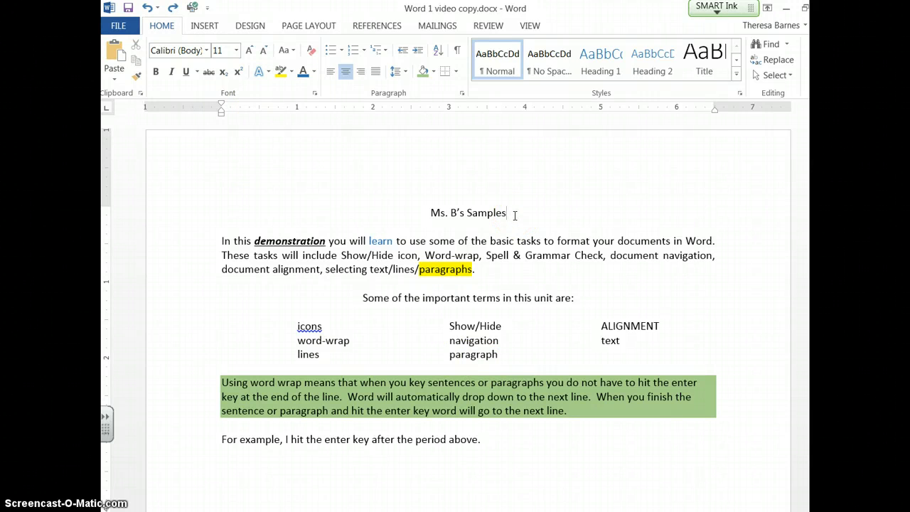
click(510, 213)
click(497, 207)
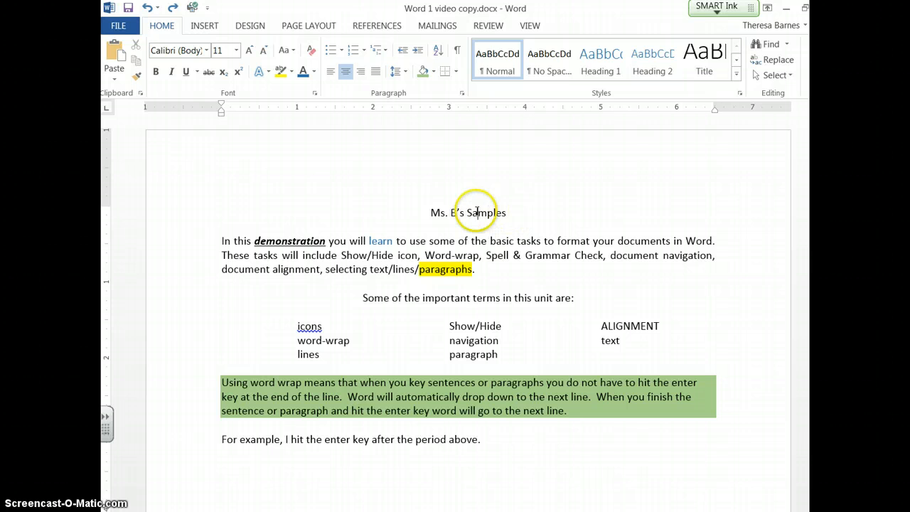
double_click(477, 211)
triple_click(477, 213)
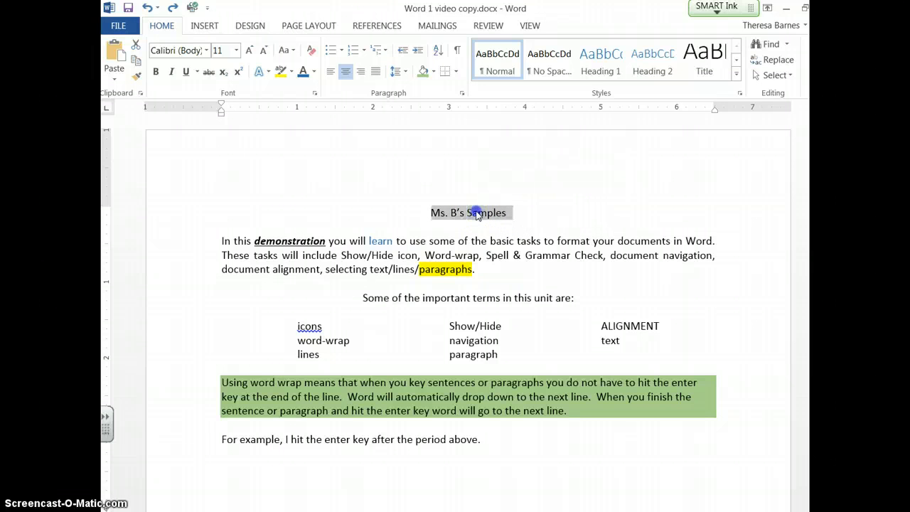
click(236, 50)
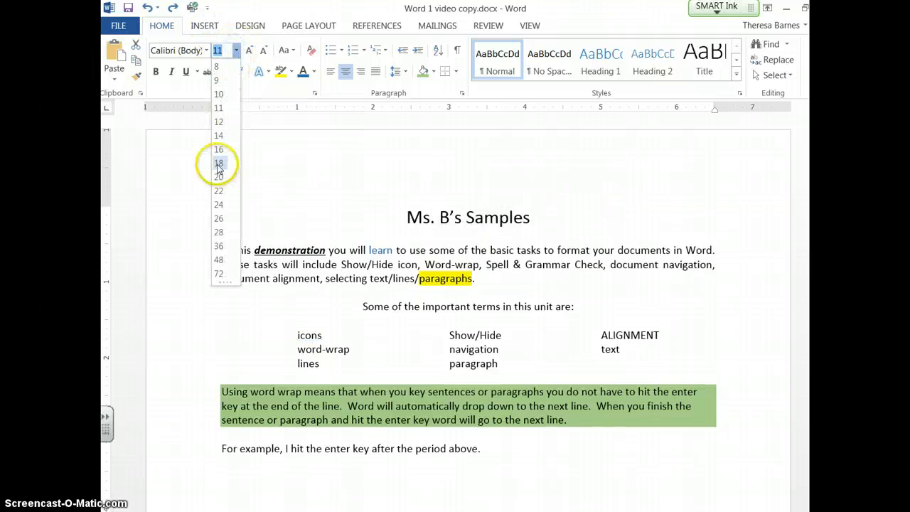
click(218, 164)
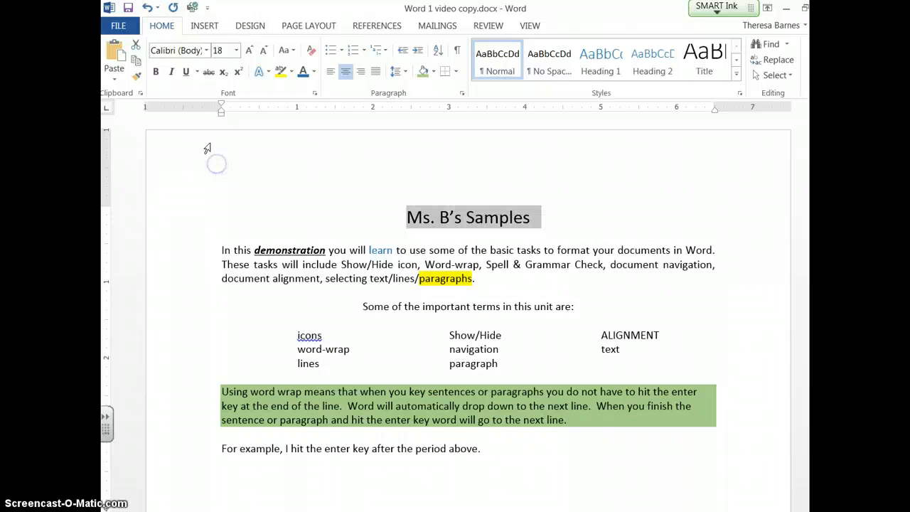
- Change the document title's font to Engravers MT
click(207, 51)
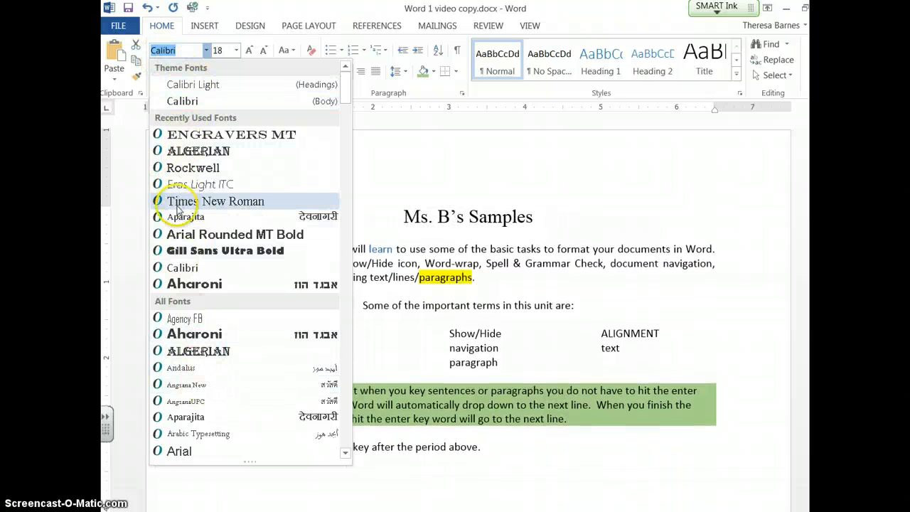
click(206, 134)
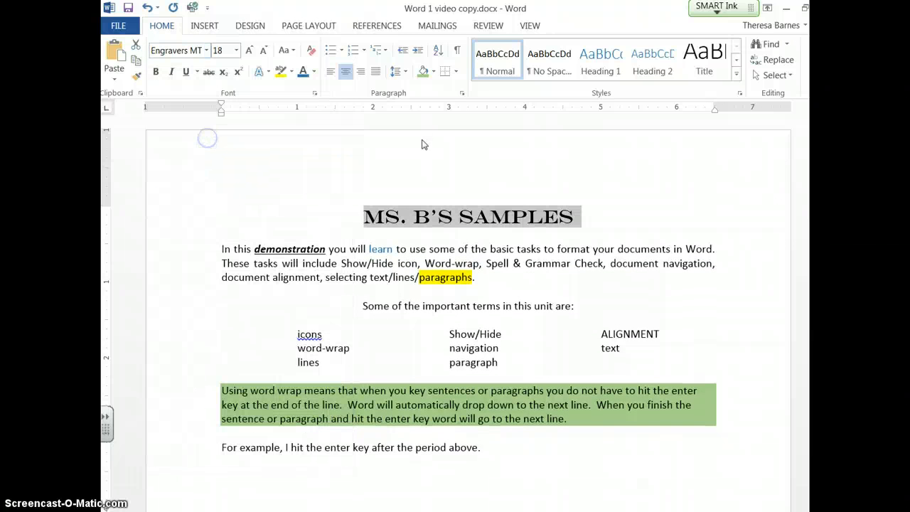
click(309, 173)
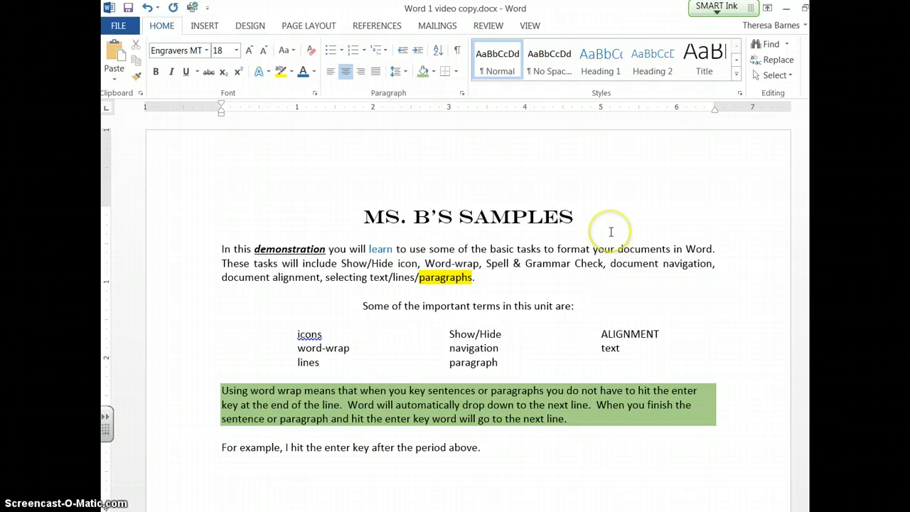
- Apply the preset blue text effect with a reflection to the whole document title
triple_click(412, 218)
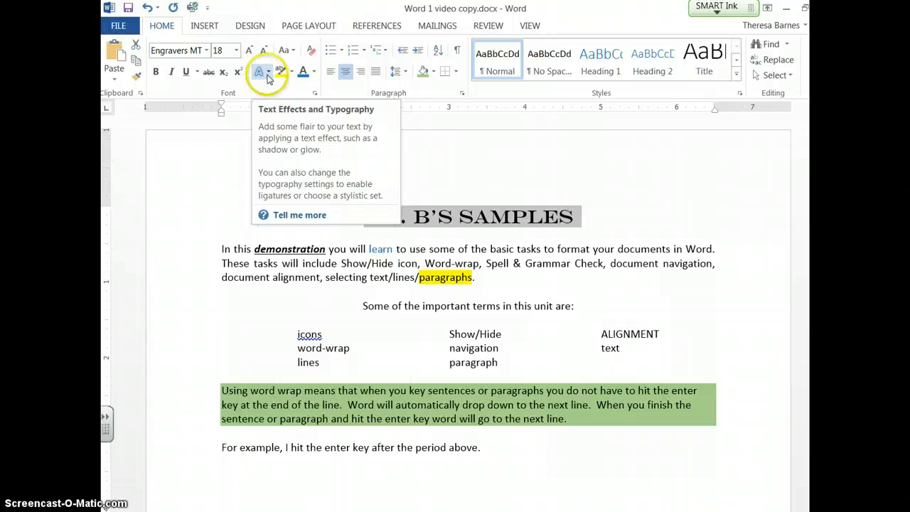
click(268, 74)
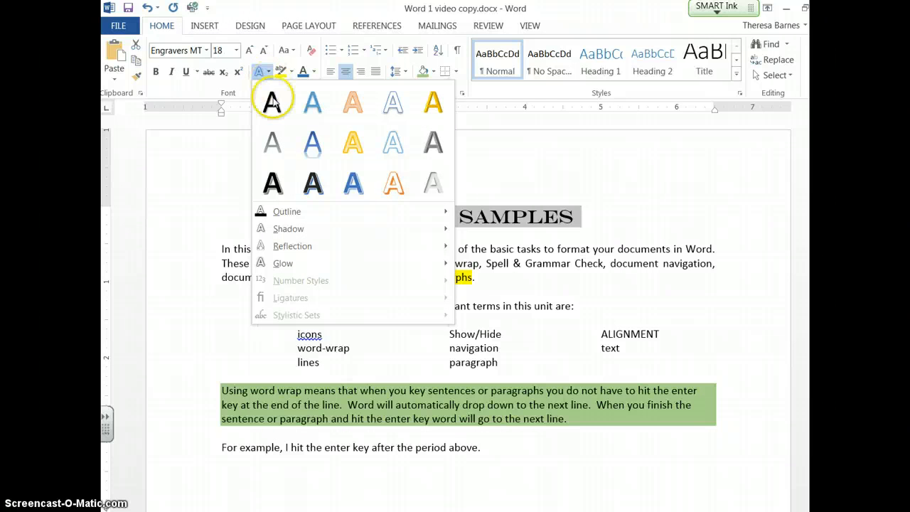
click(312, 155)
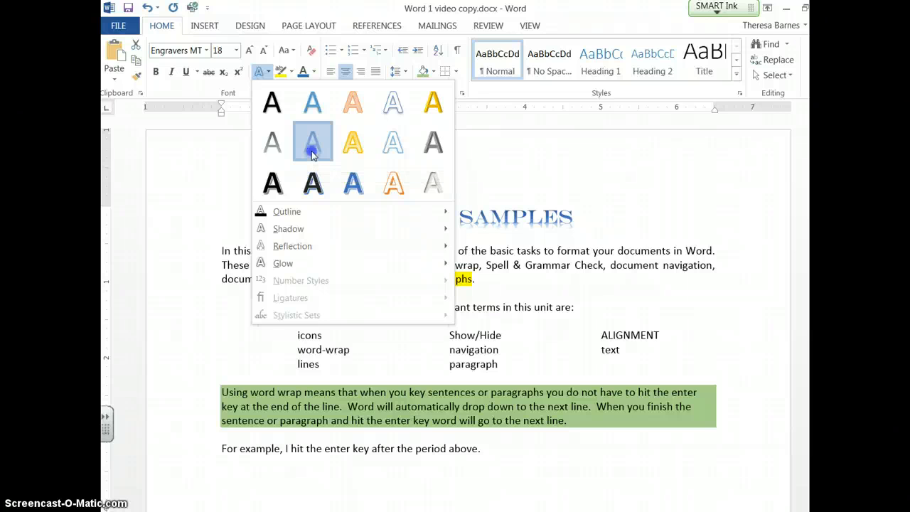
click(605, 221)
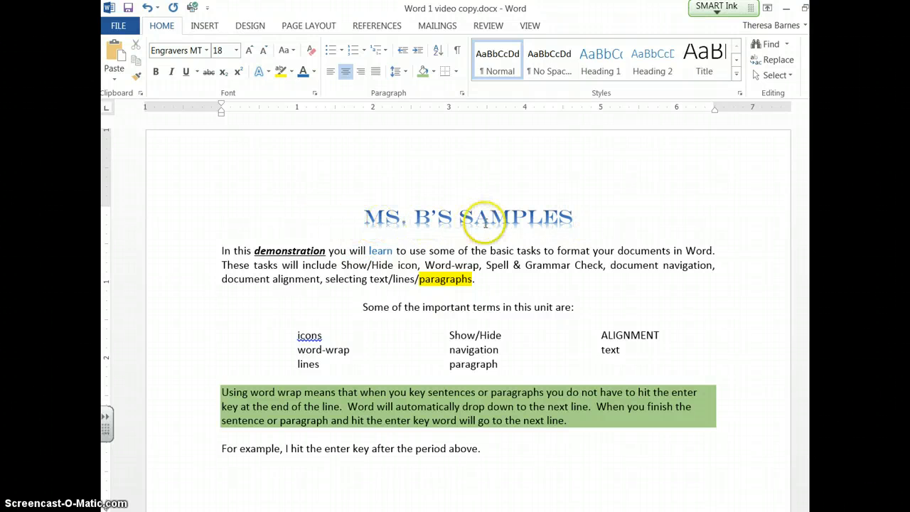
- Add a blue glow variation from the third row of glow presets to the whole document title
double_click(388, 211)
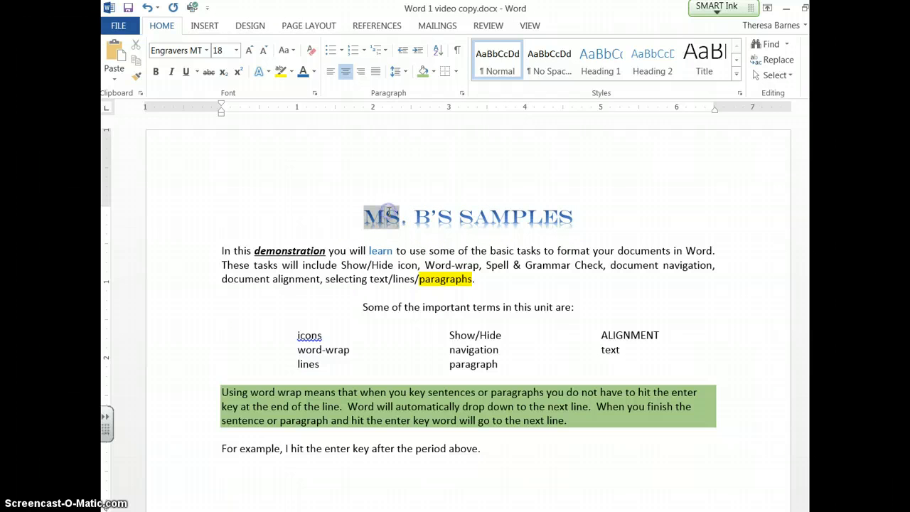
triple_click(388, 215)
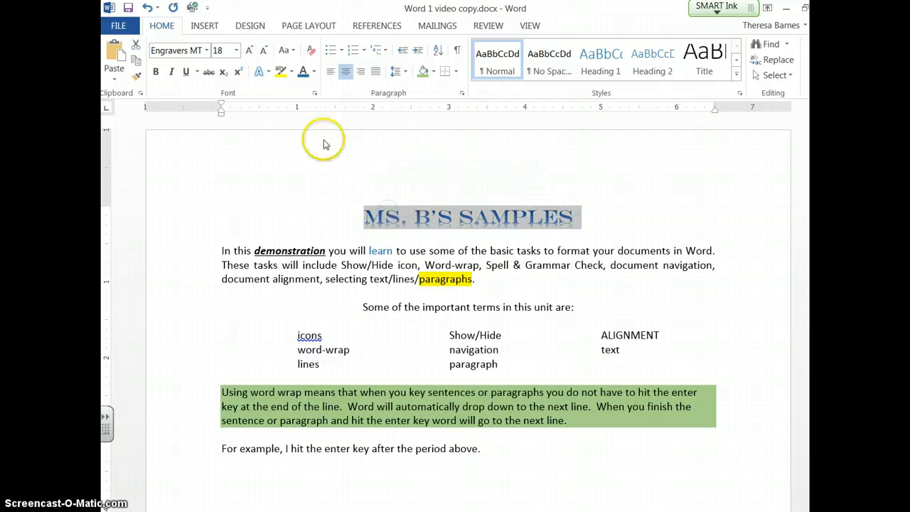
click(264, 73)
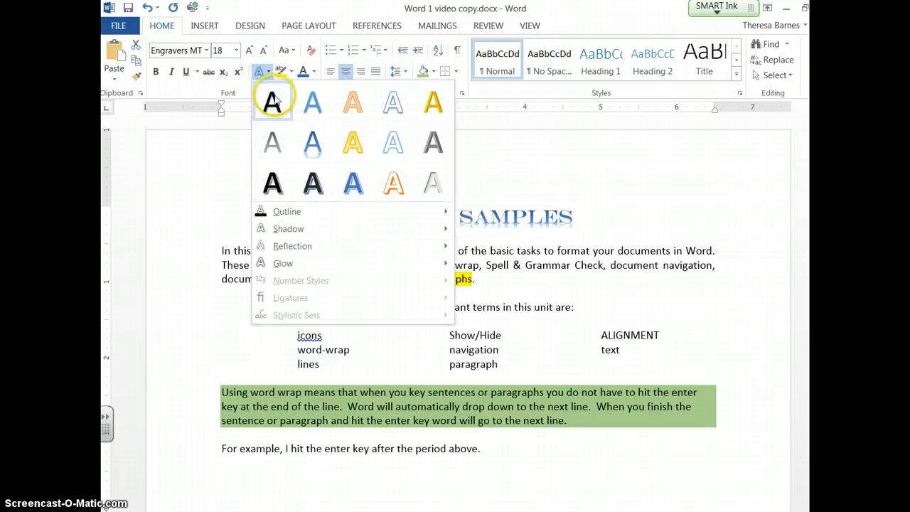
mouse_move(284, 231)
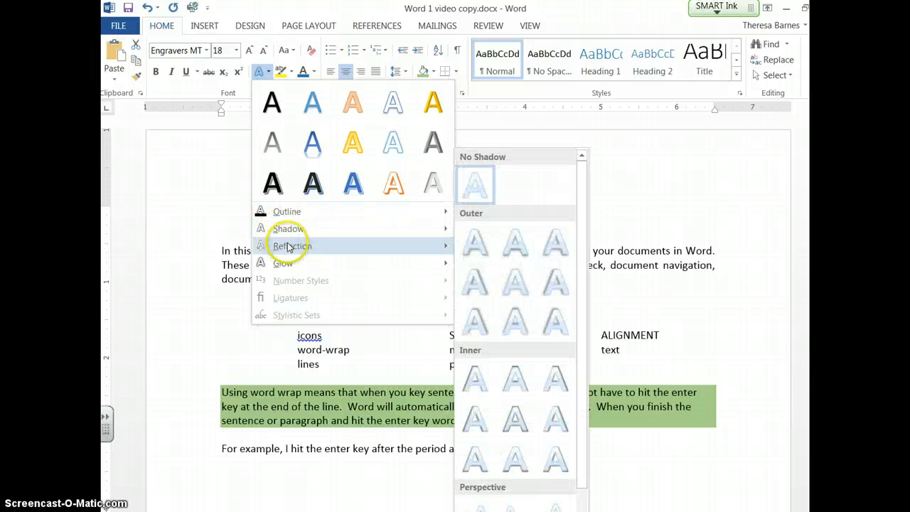
mouse_move(283, 263)
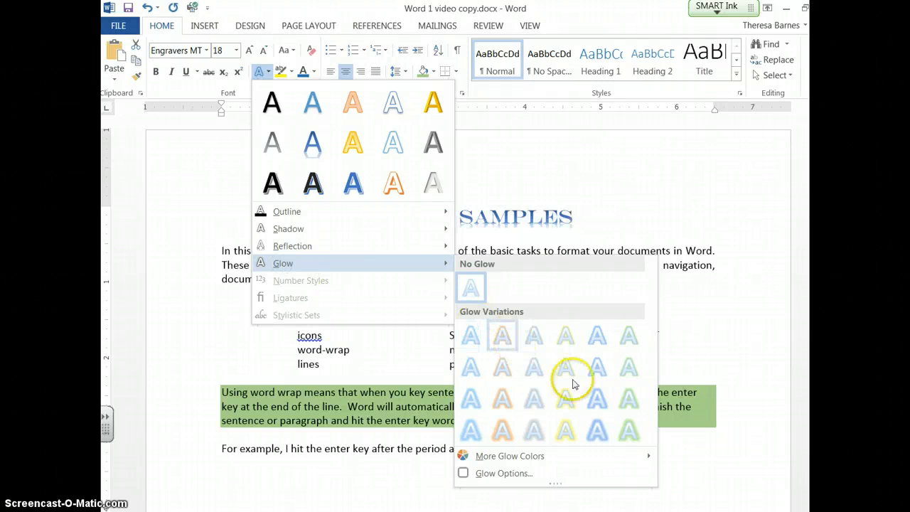
click(601, 406)
click(659, 238)
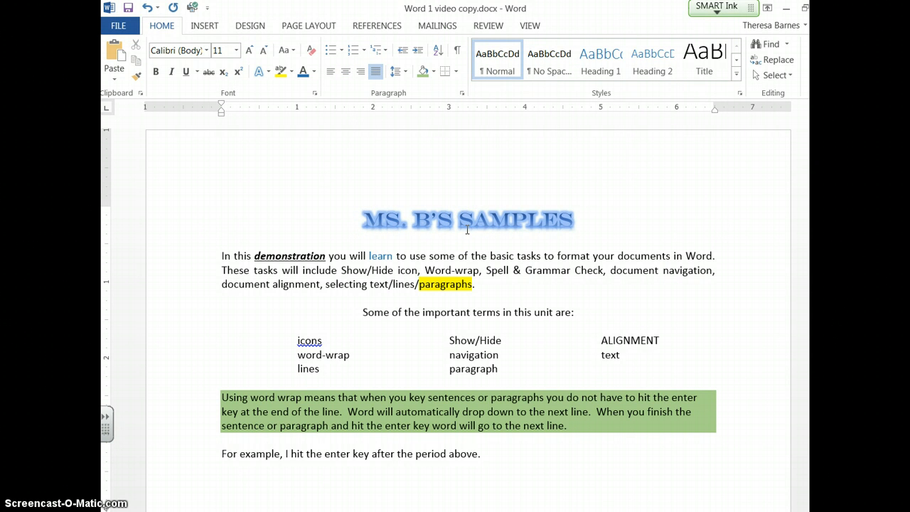
click(398, 199)
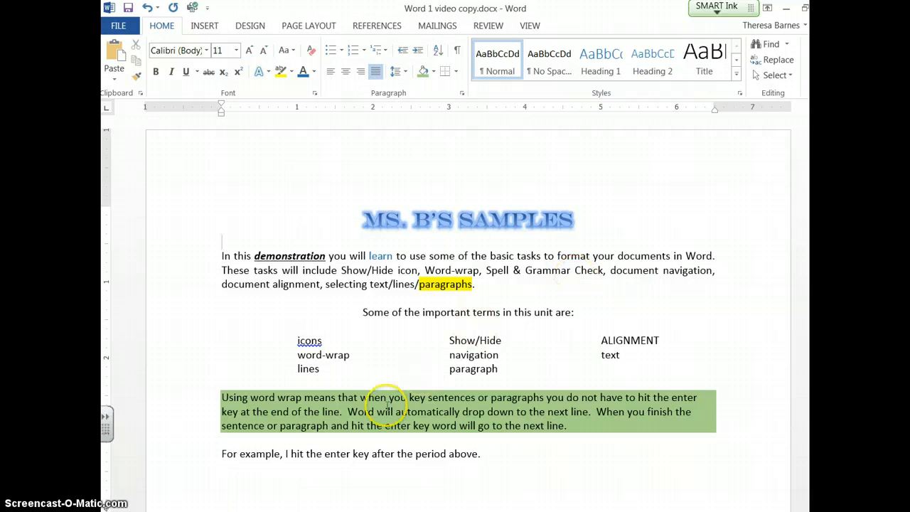
double_click(628, 270)
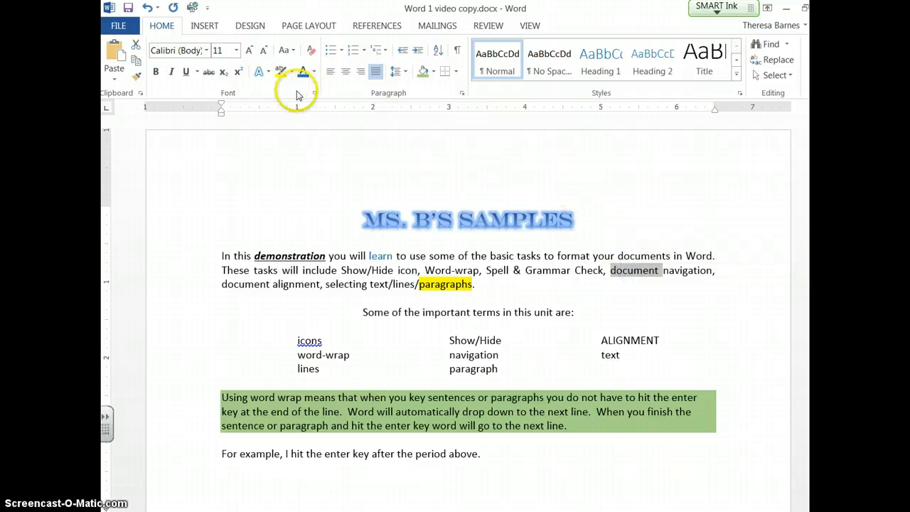
click(433, 73)
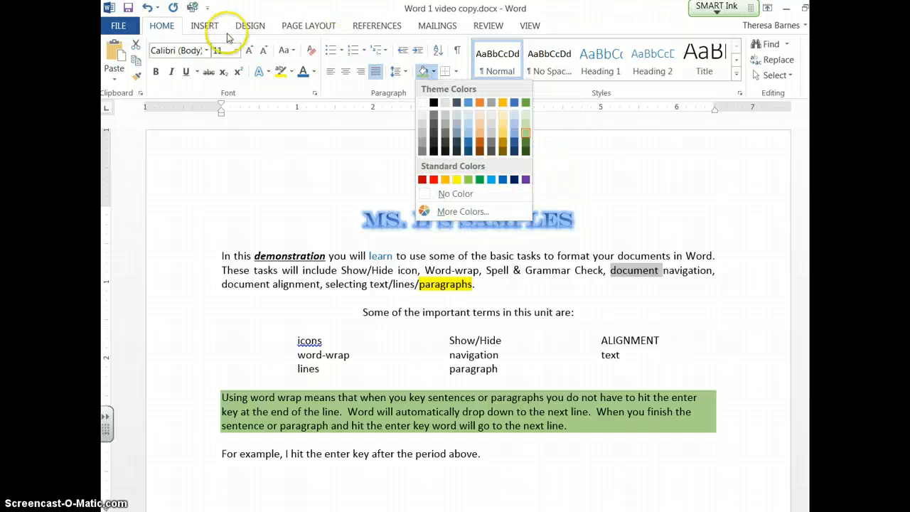
click(313, 72)
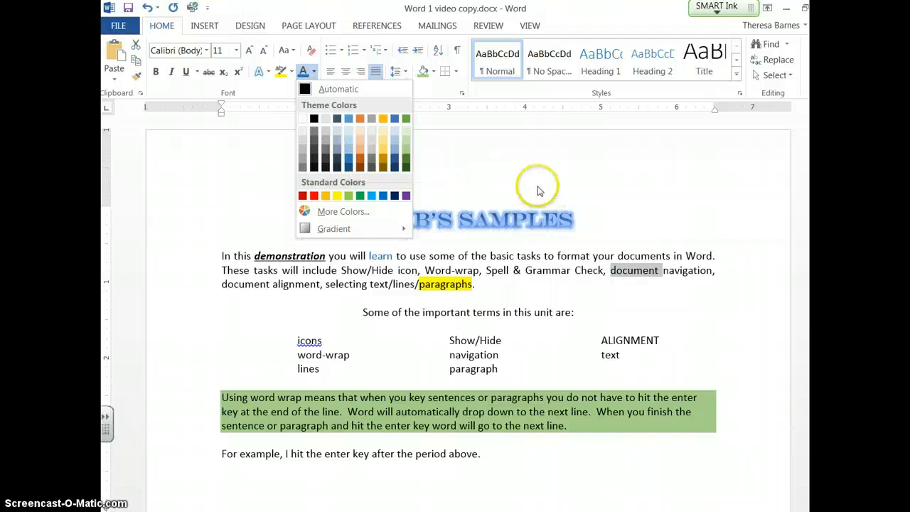
click(677, 197)
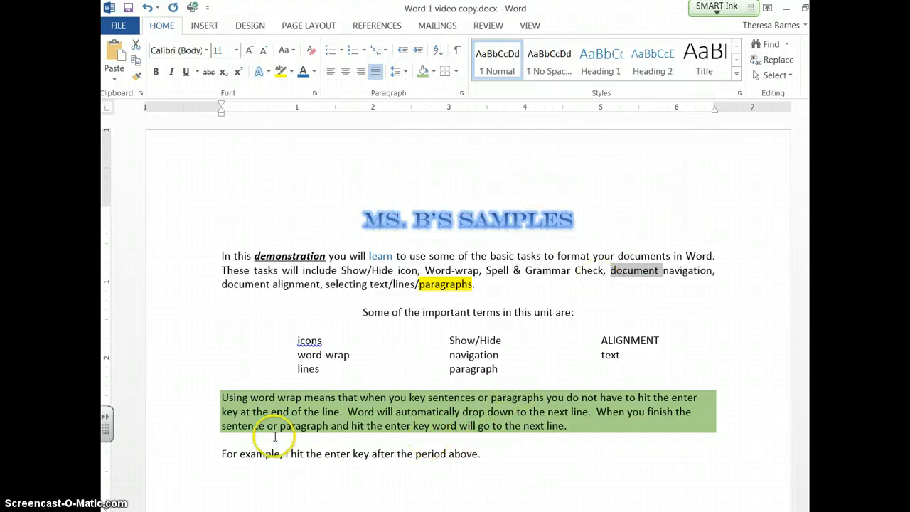